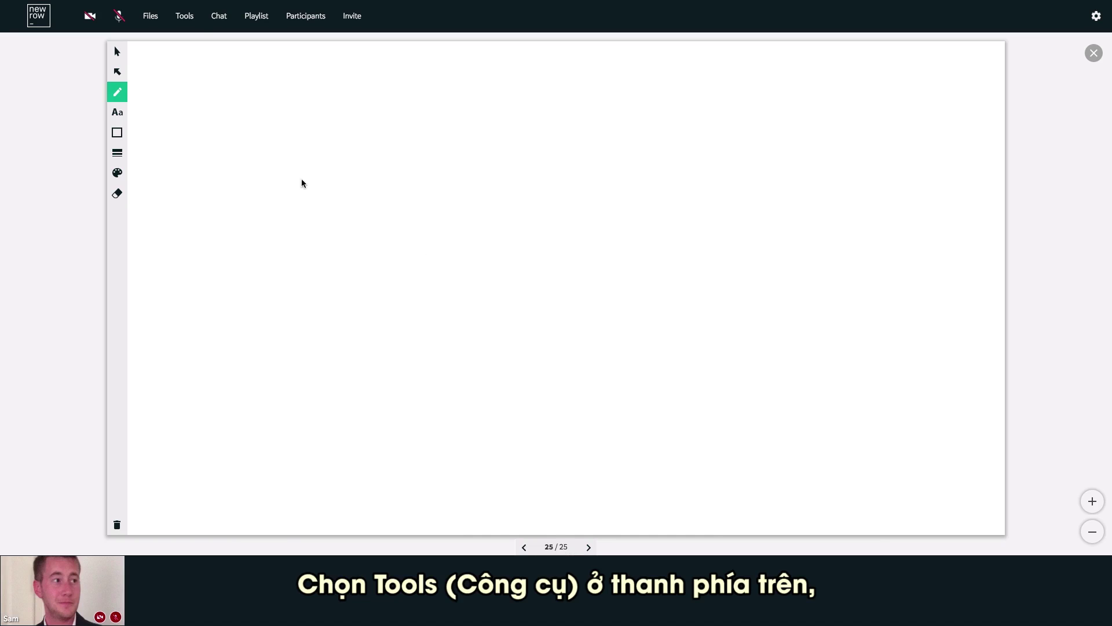
Open the Quizzes tool from Course Tools to show the Getting Started Review quiz library.
left_click(184, 15)
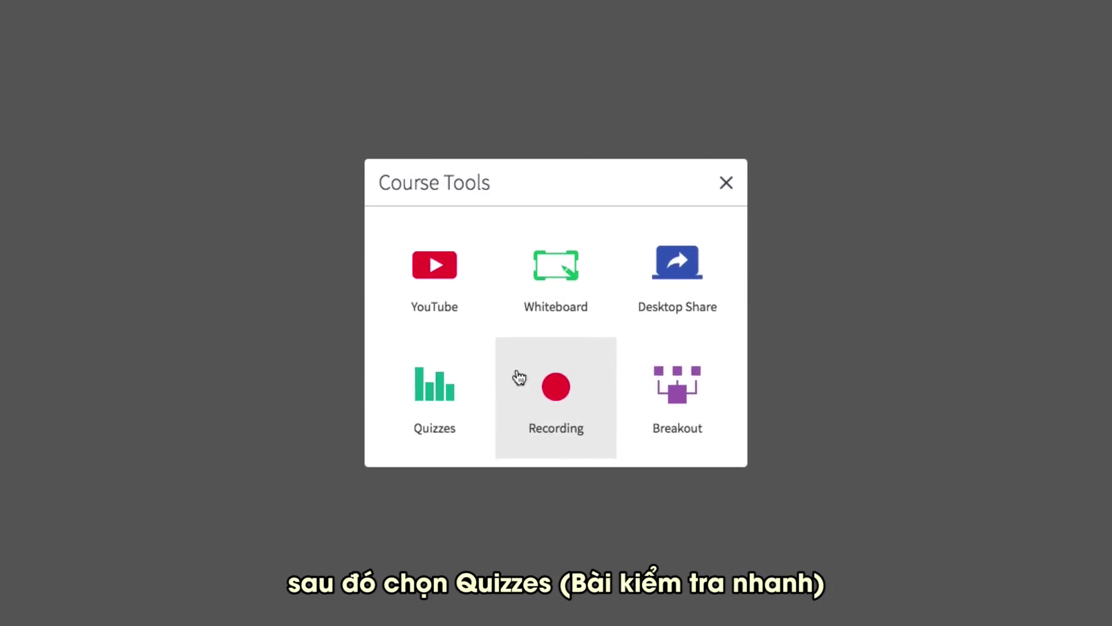
left_click(469, 430)
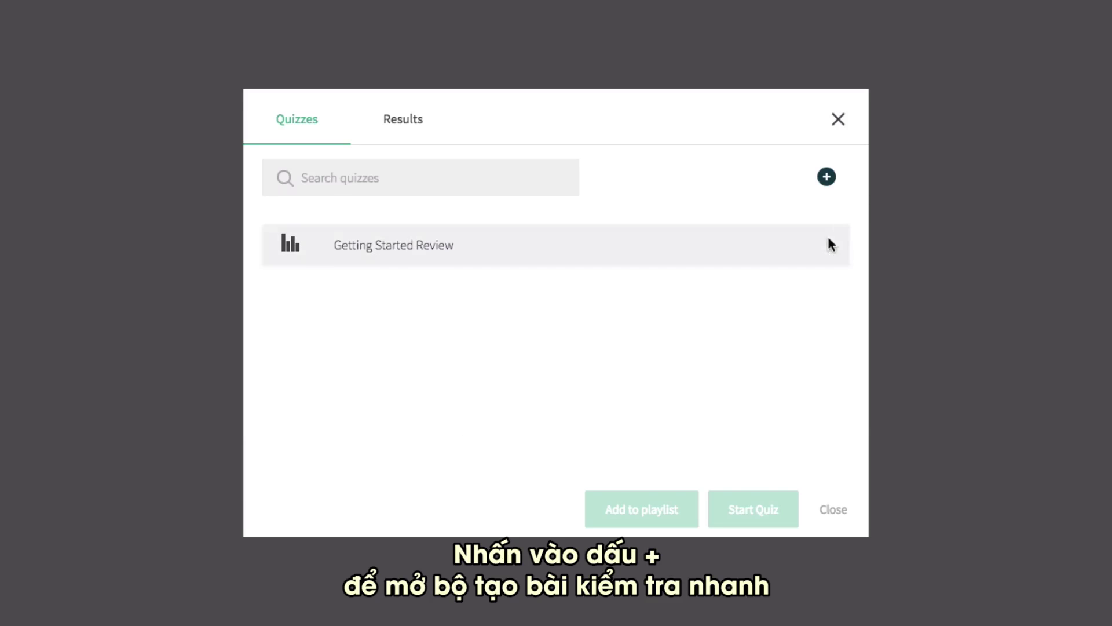
Create a new quiz and begin naming it 'New Quiz'.
left_click(826, 176)
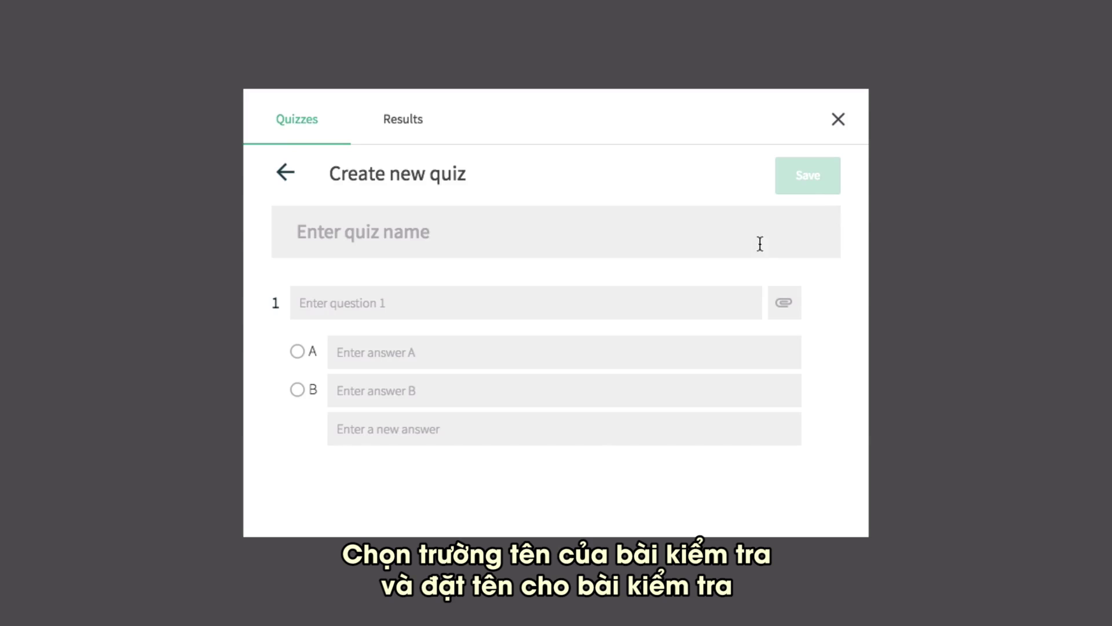
left_click(755, 241)
type("New Q")
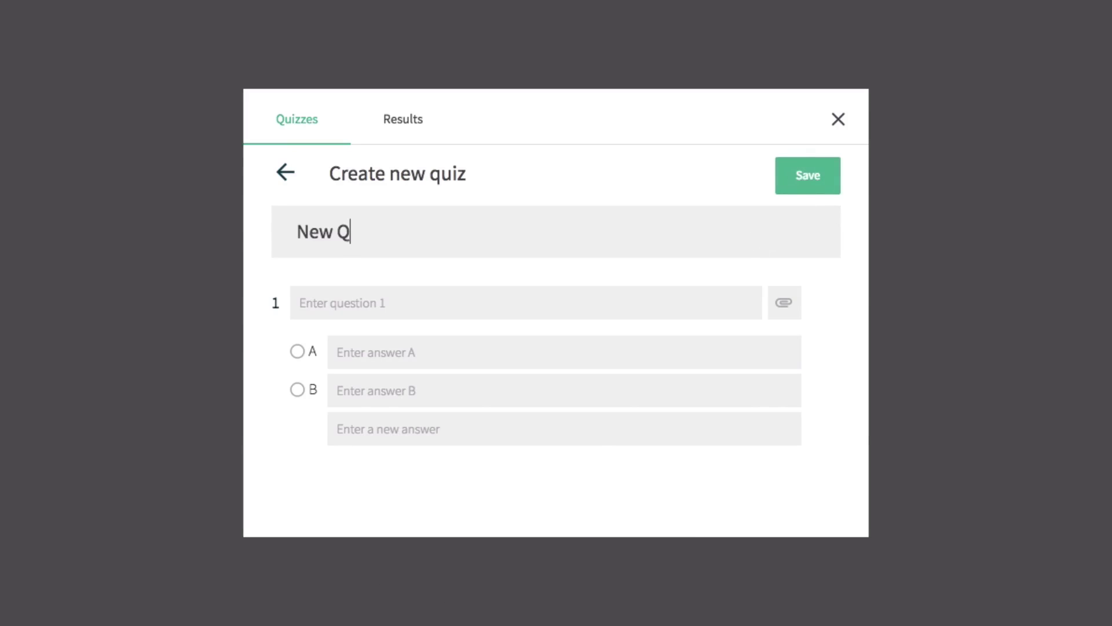
type("uiz")
Enter question 1 about installing software, with browser-based and instructors-only answers.
left_click(634, 294)
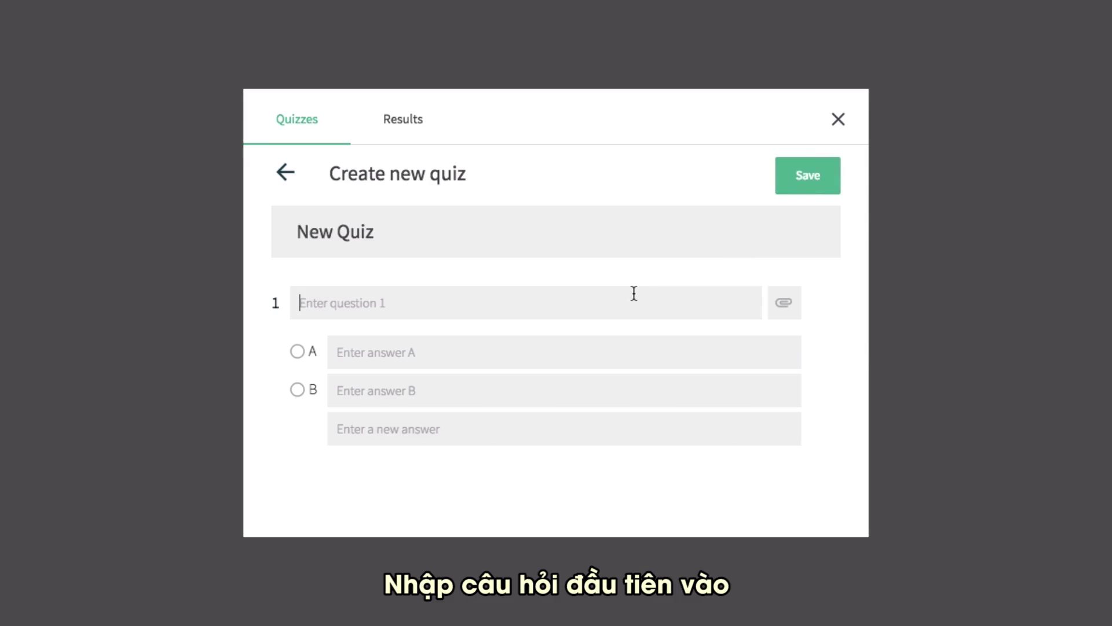
type("Do you need to install anything to host or join a newrow_ smart live session?")
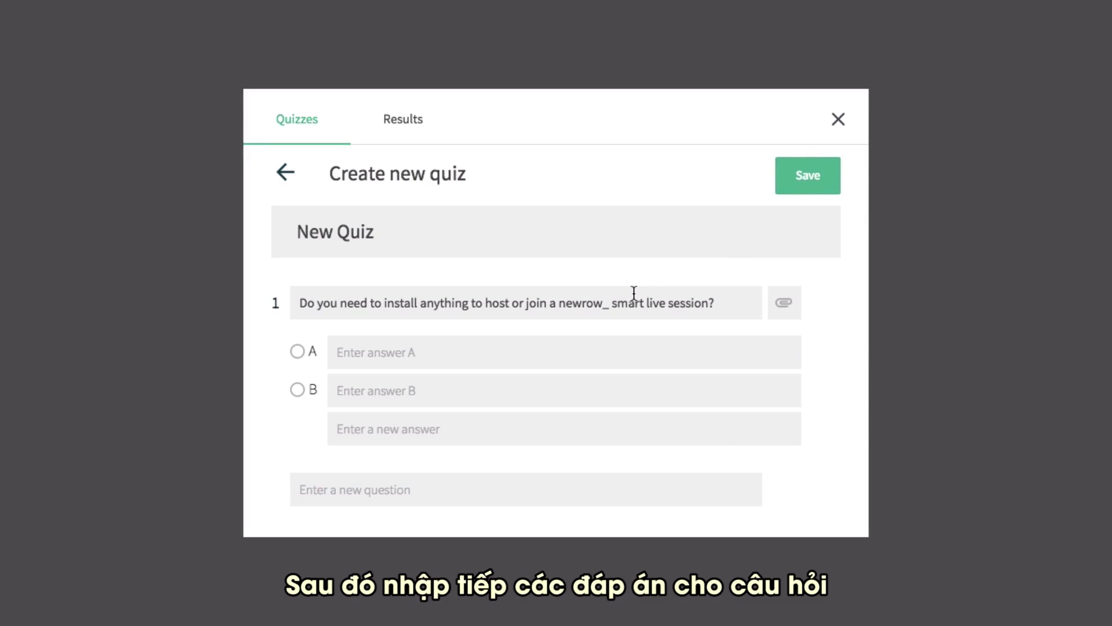
left_click(433, 354)
type("No, newrow_ smart is completely browser based for all users")
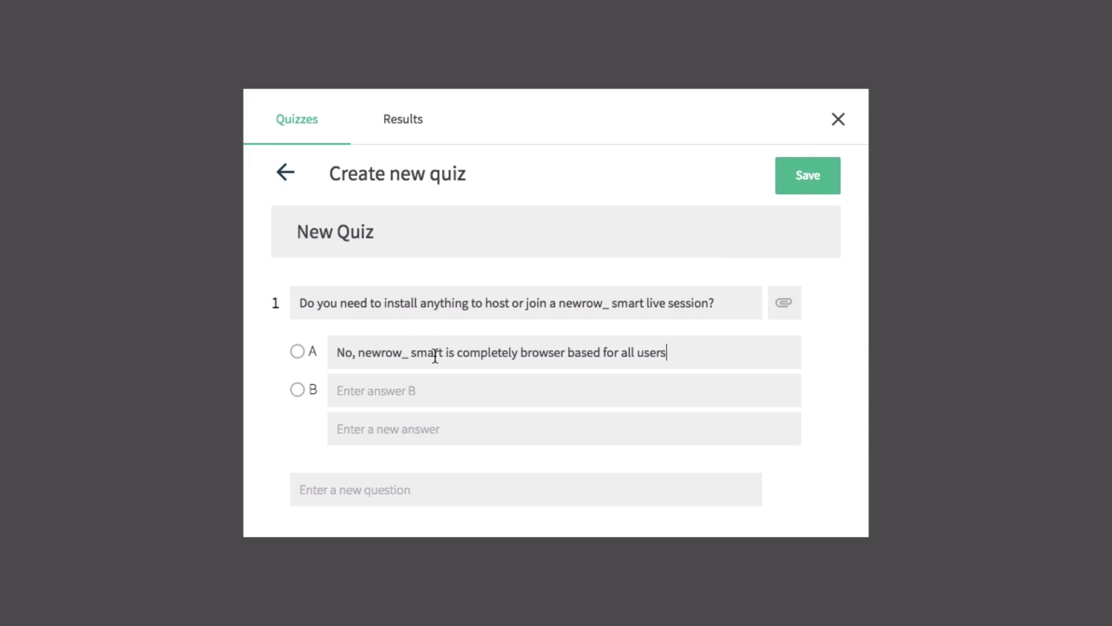
left_click(397, 390)
type("Y")
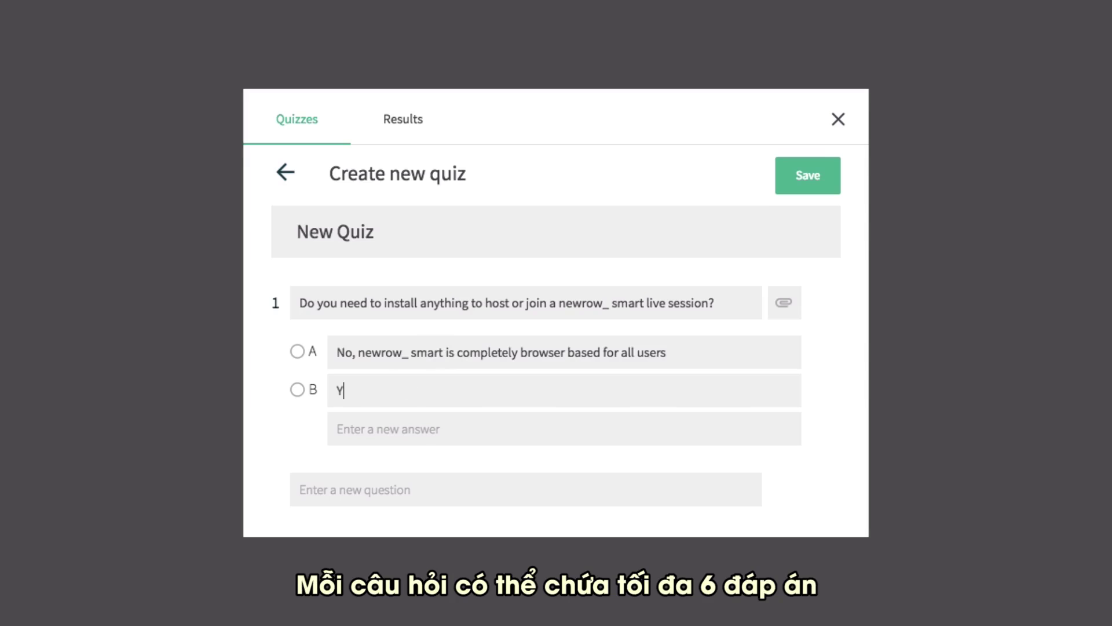
type("es, but only instructors have to")
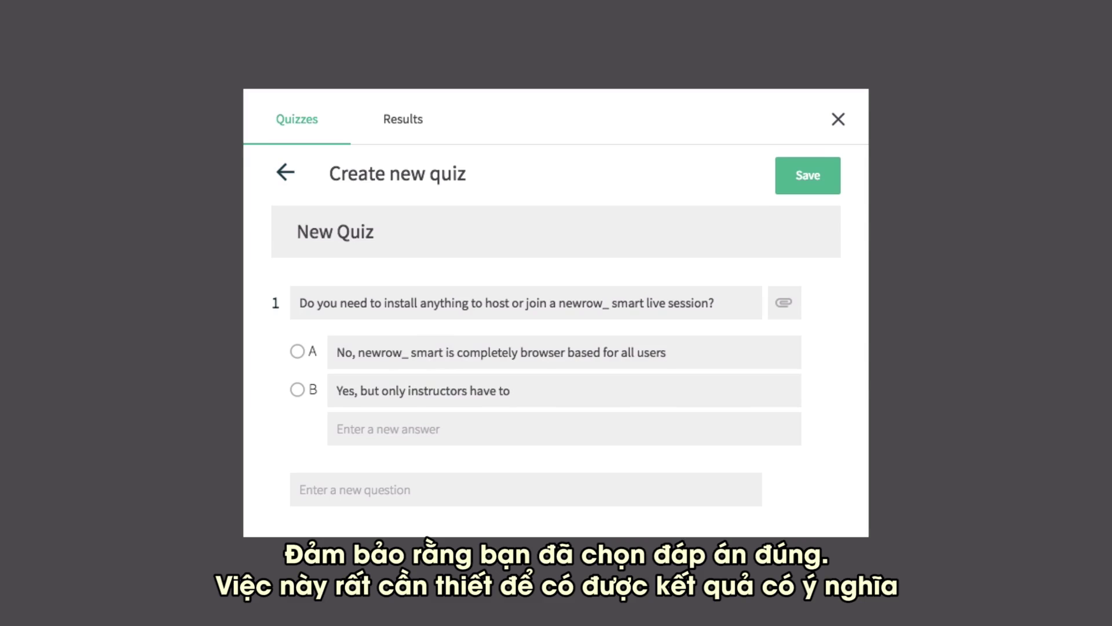
Select answer A, browser-based for all users, as correct.
left_click(298, 351)
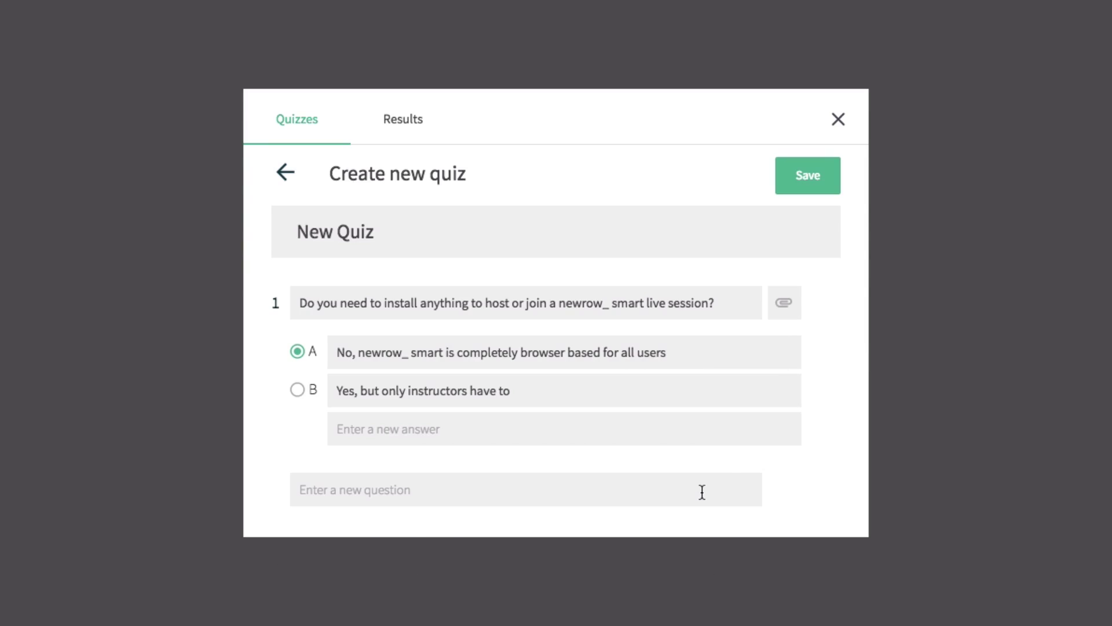
Save 'New Quiz' so it joins Getting Started Review in the library.
left_click(825, 187)
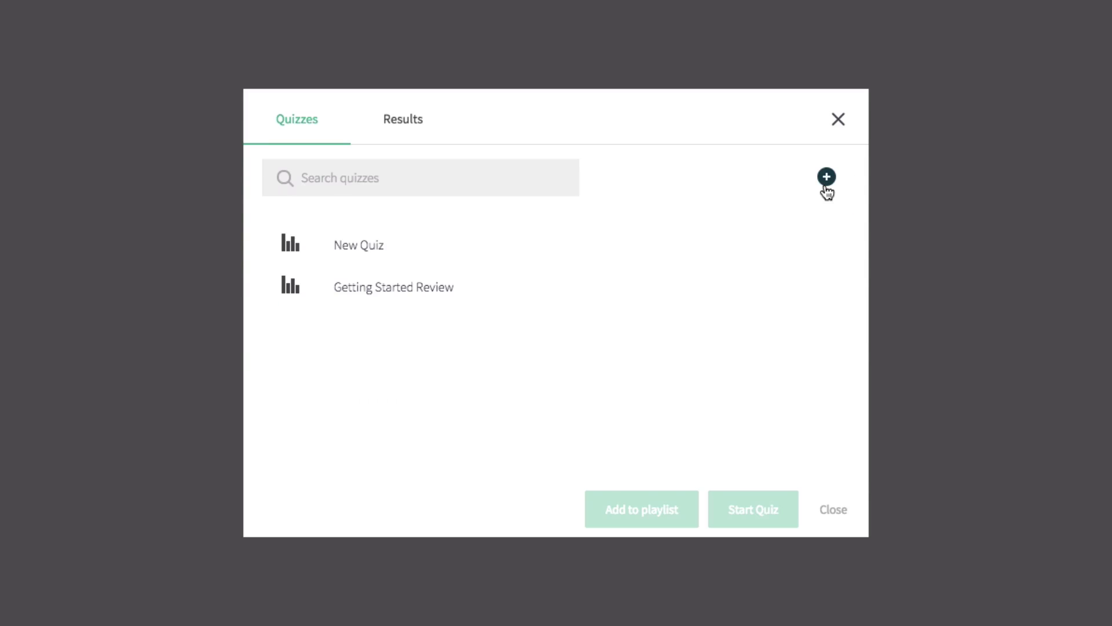